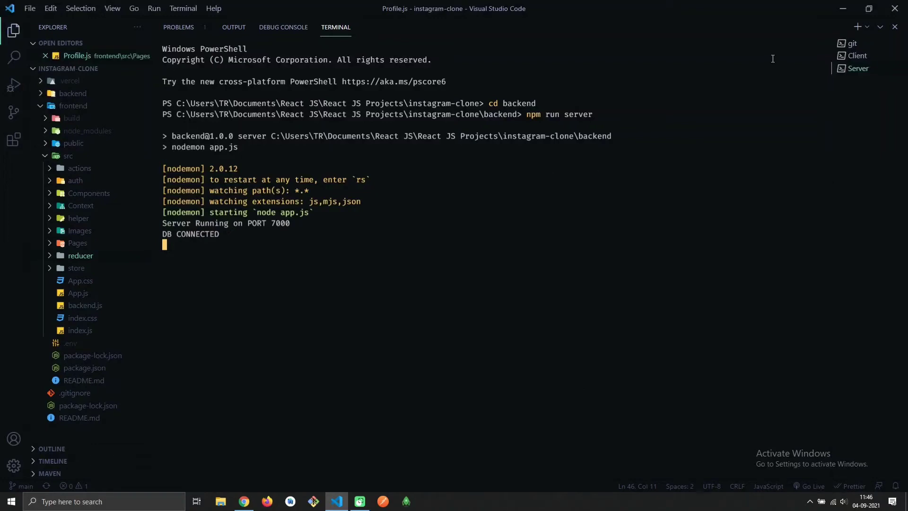
# Step: Start a new PowerShell terminal in instagram-clone and show the terminal profile dropdown
pyautogui.click(859, 27)
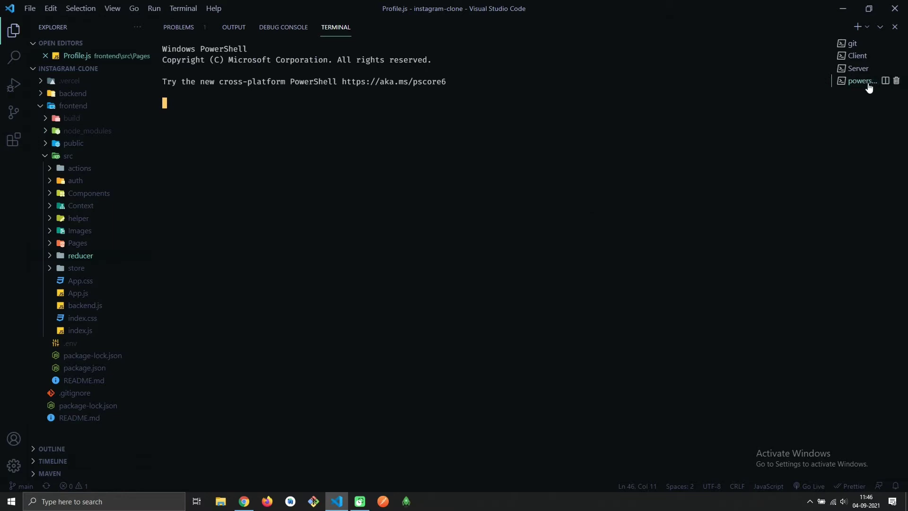
pyautogui.click(869, 27)
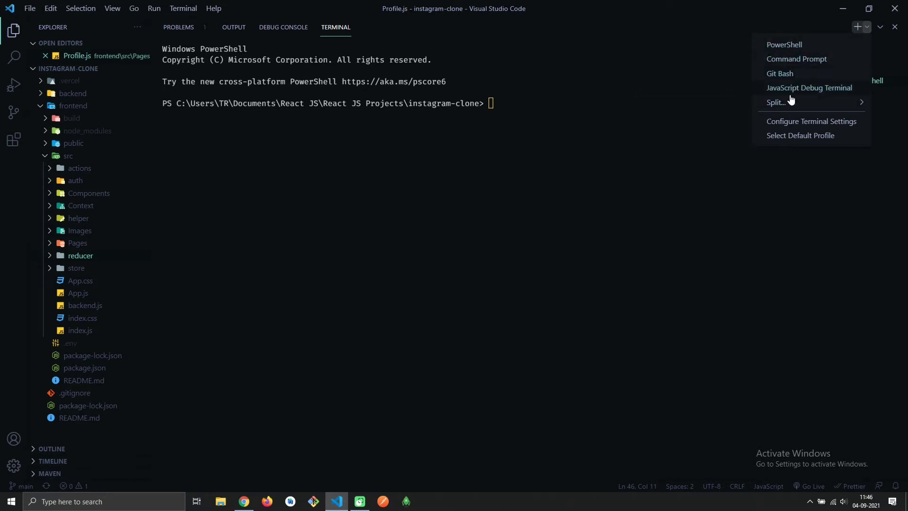
# Step: Set Git Bash as the default profile via Select Default Profile
pyautogui.click(797, 136)
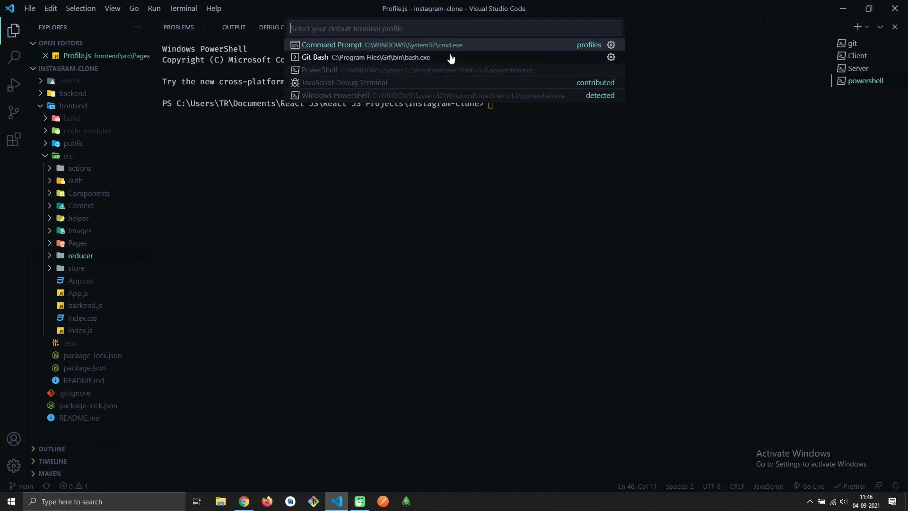
pyautogui.click(449, 57)
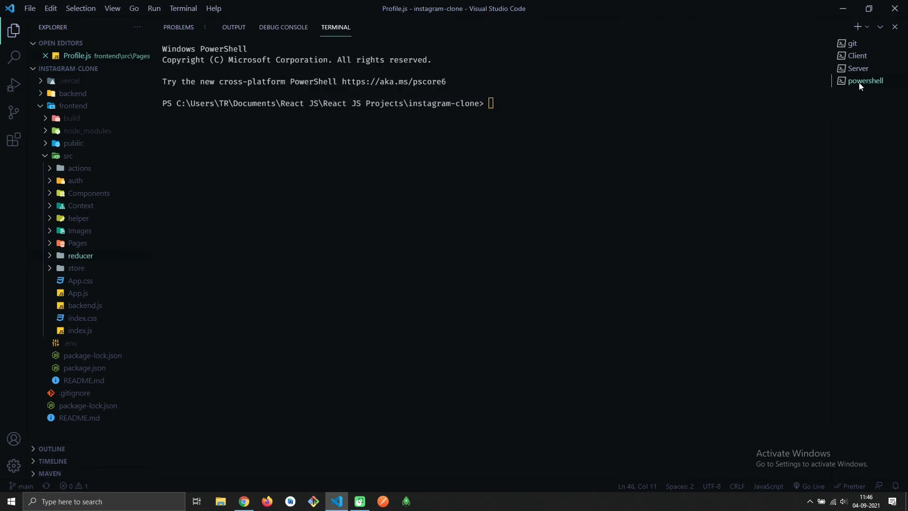
# Step: Confirm Git Bash is marked Default, then start a new bash terminal session
pyautogui.click(870, 26)
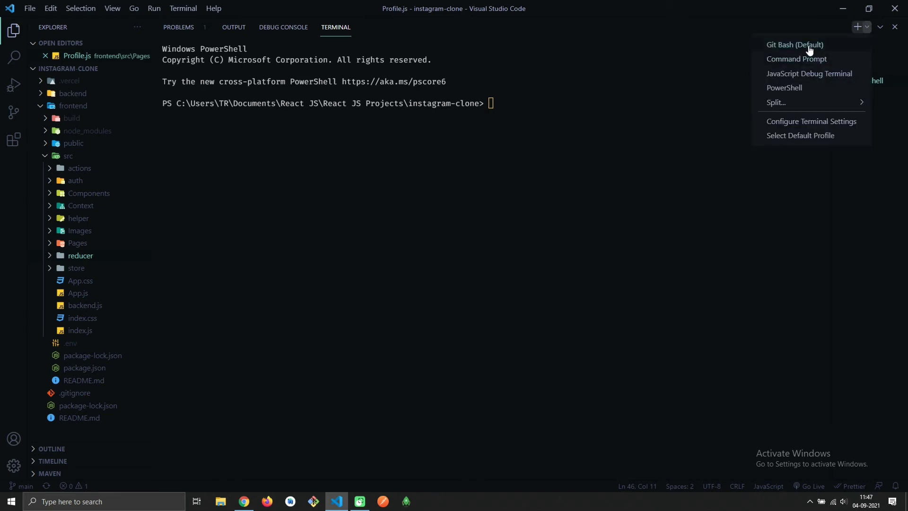
pyautogui.click(868, 27)
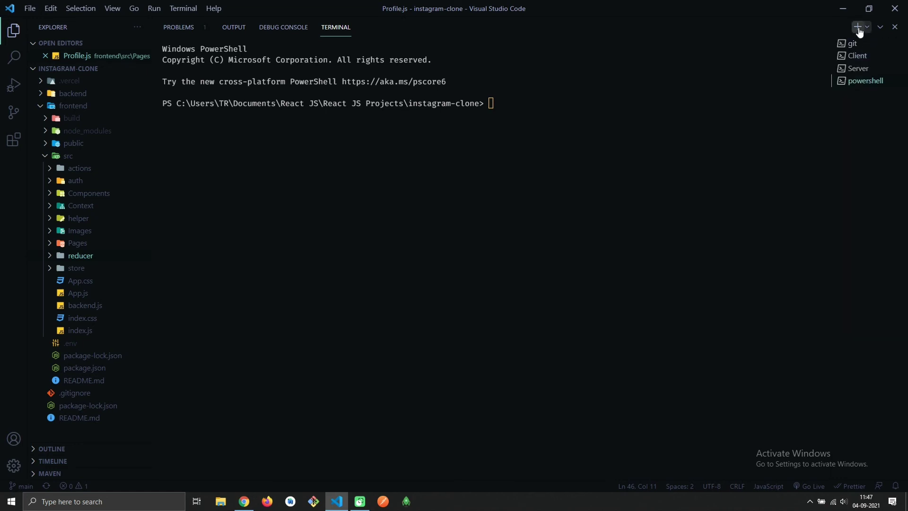
pyautogui.click(858, 30)
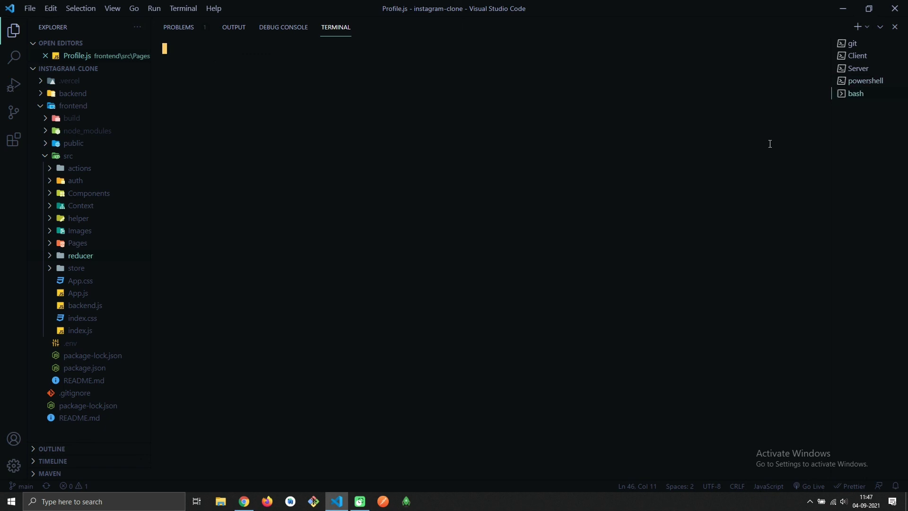